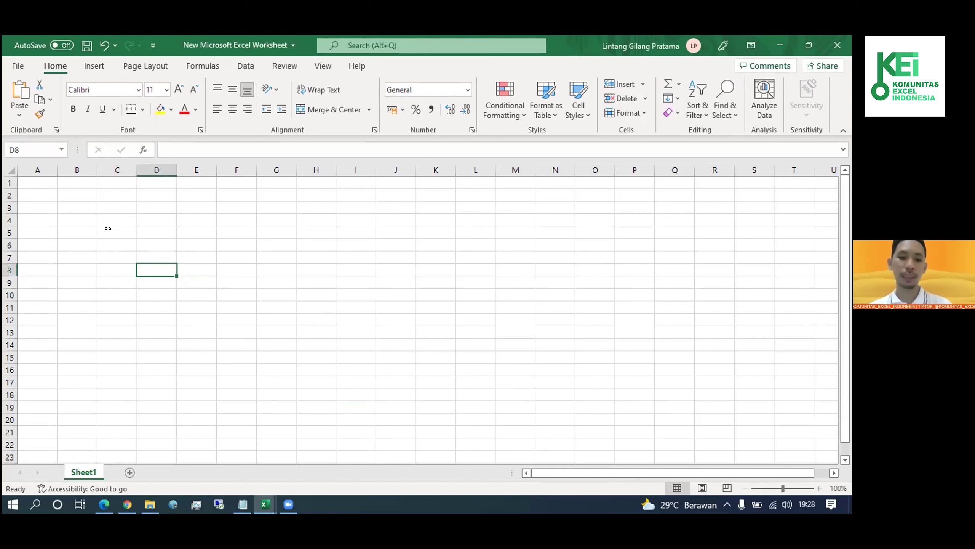
Review the 'Web Scrapping Data Pokemon, Wikipedia' line in the Power_Query notes, then minimize Notepad.
{"action": "left_click", "coordinate": [39, 182]}
{"action": "left_click", "coordinate": [243, 504]}
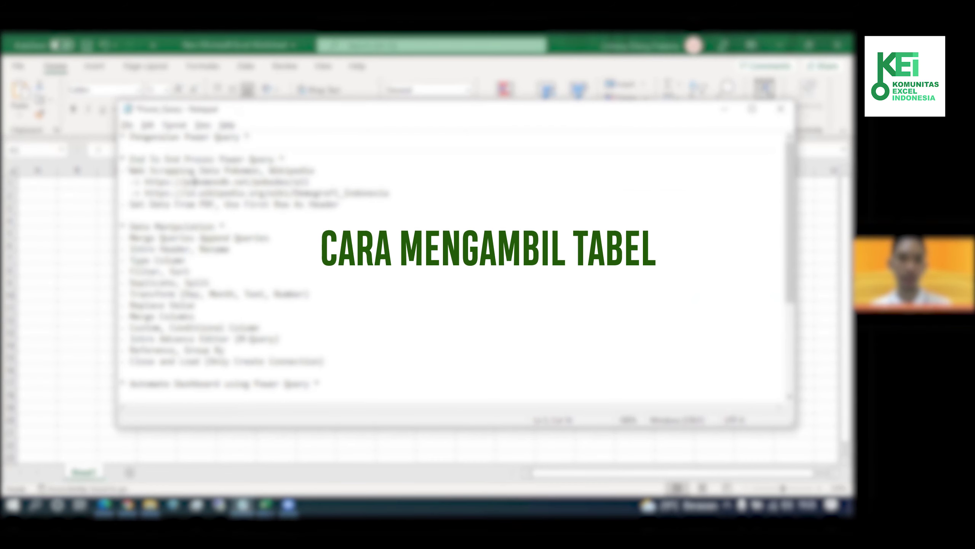
{"action": "left_click_drag", "start_coordinate": [121, 171], "coordinate": [310, 170]}
{"action": "left_click", "coordinate": [327, 170]}
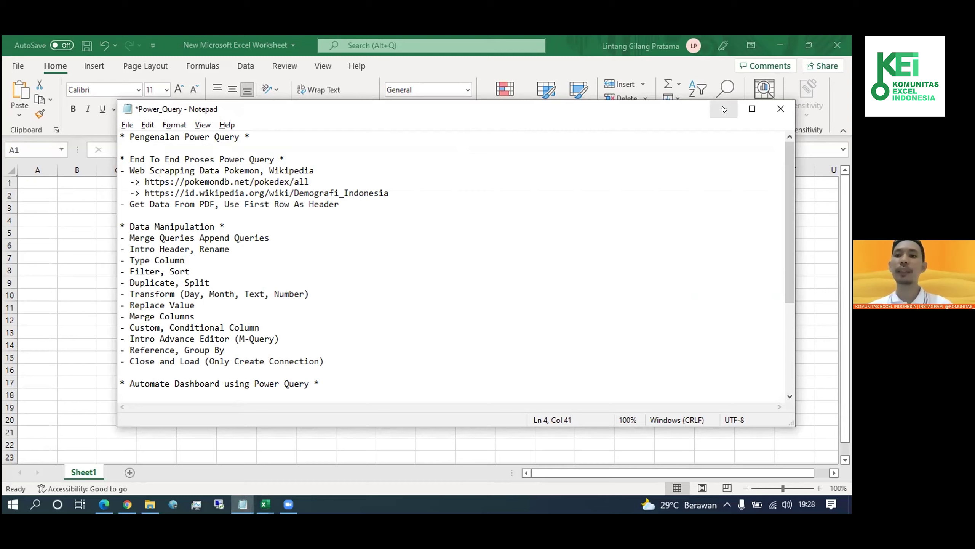
{"action": "left_click", "coordinate": [724, 109]}
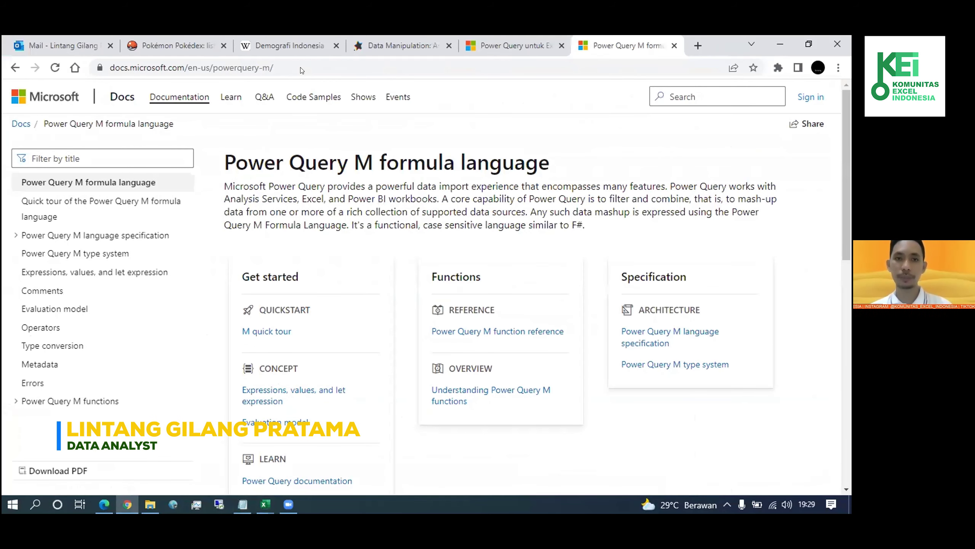
Look over the Demografi Indonesia and Pokédex pages, then select the pokedex address in the notes.
{"action": "left_click", "coordinate": [290, 45]}
{"action": "scroll", "coordinate": [190, 179], "scroll_direction": "down", "scroll_amount": 2}
{"action": "scroll", "coordinate": [189, 179], "scroll_direction": "down", "scroll_amount": 5}
{"action": "left_click", "coordinate": [193, 43]}
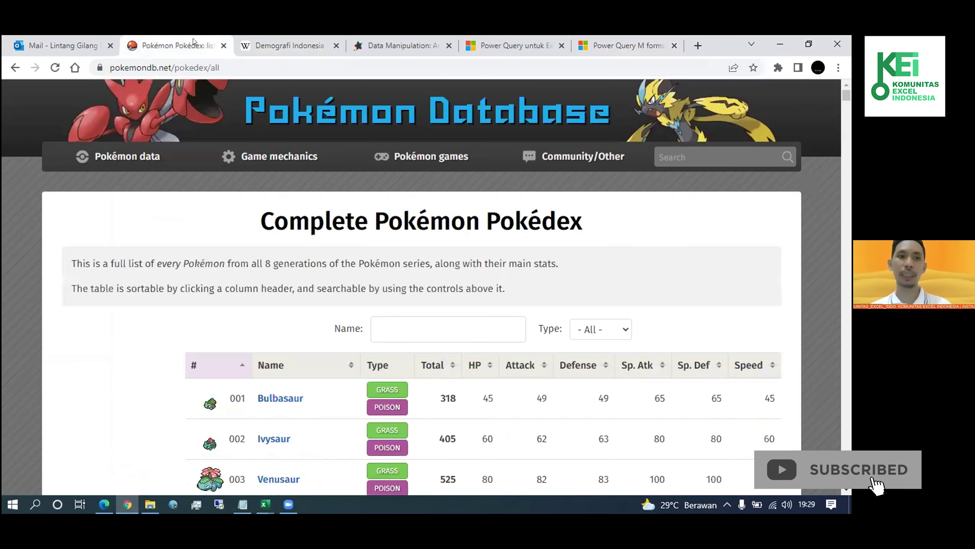
{"action": "left_click", "coordinate": [243, 504]}
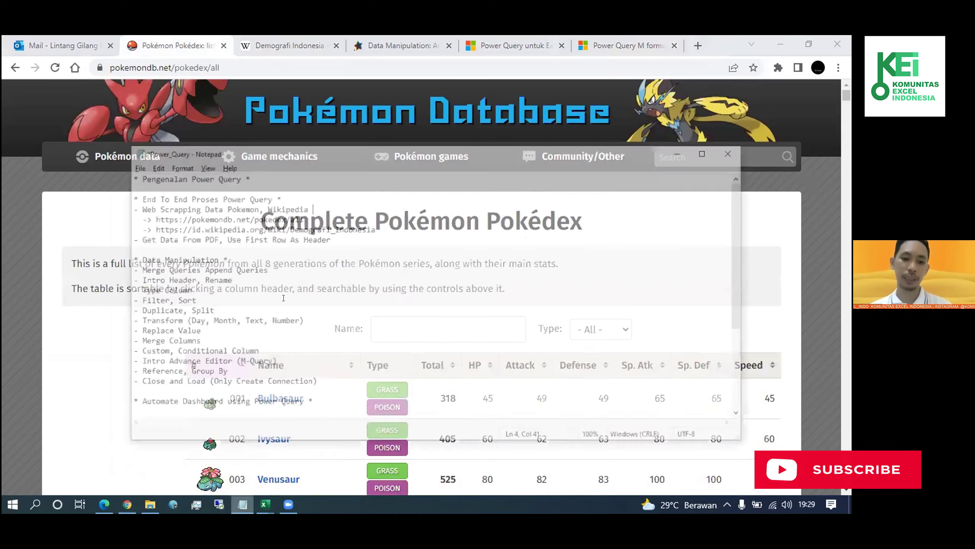
{"action": "mouse_move", "coordinate": [309, 182]}
{"action": "left_mouse_down"}
{"action": "mouse_move", "coordinate": [168, 199]}
{"action": "mouse_move", "coordinate": [145, 182]}
{"action": "left_mouse_up"}
{"action": "key", "text": "ctrl+c"}
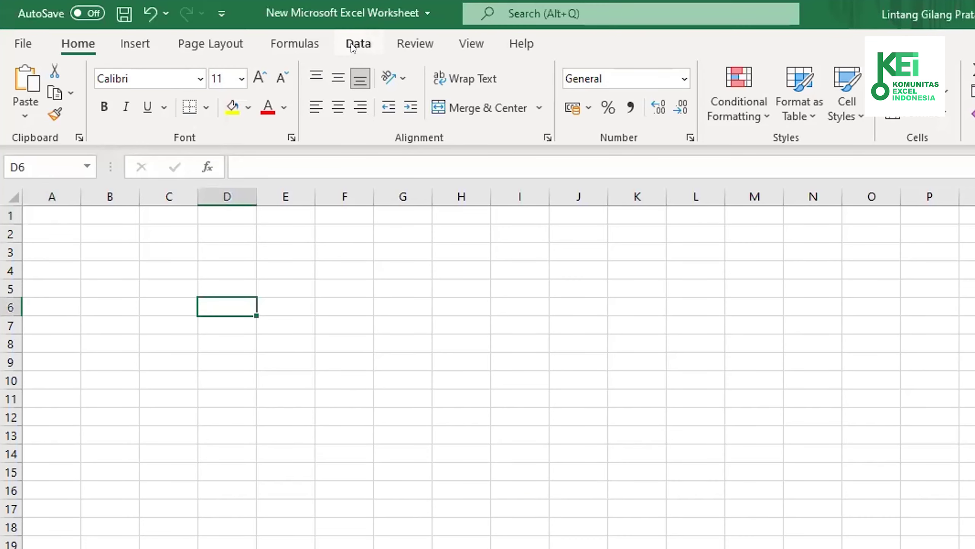
Show Get Data's import sources on the Data tab, including From Other Sources.
{"action": "left_click", "coordinate": [358, 43]}
{"action": "left_click", "coordinate": [23, 118]}
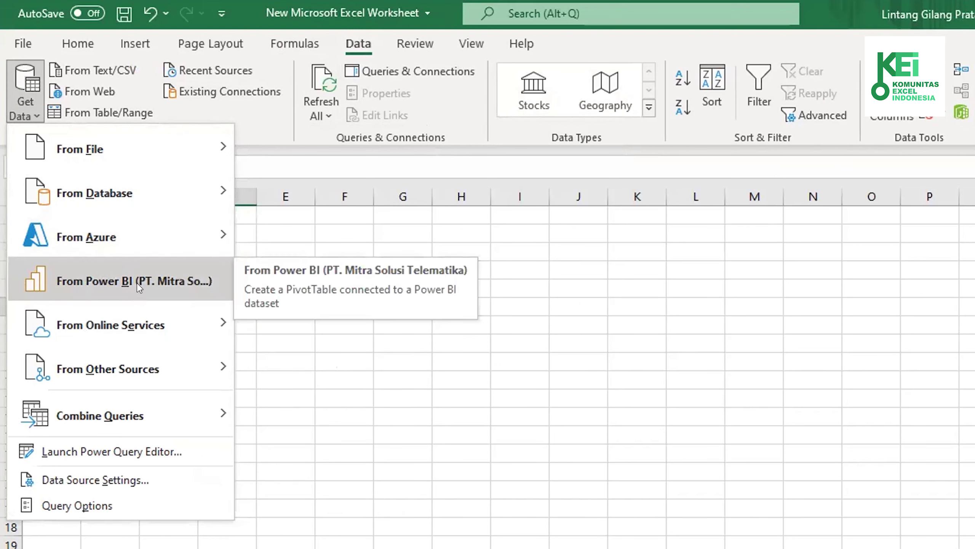
{"action": "mouse_move", "coordinate": [76, 287]}
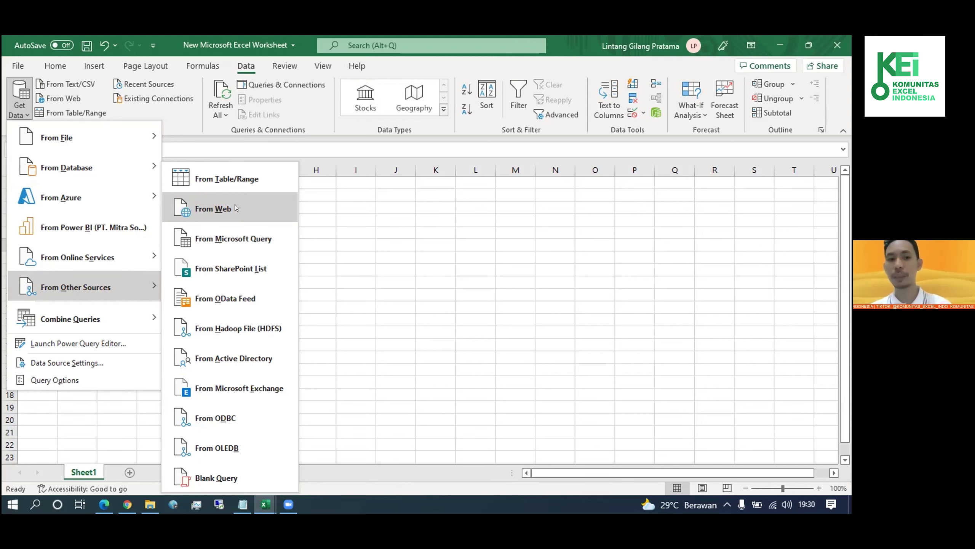
{"action": "left_click", "coordinate": [235, 206]}
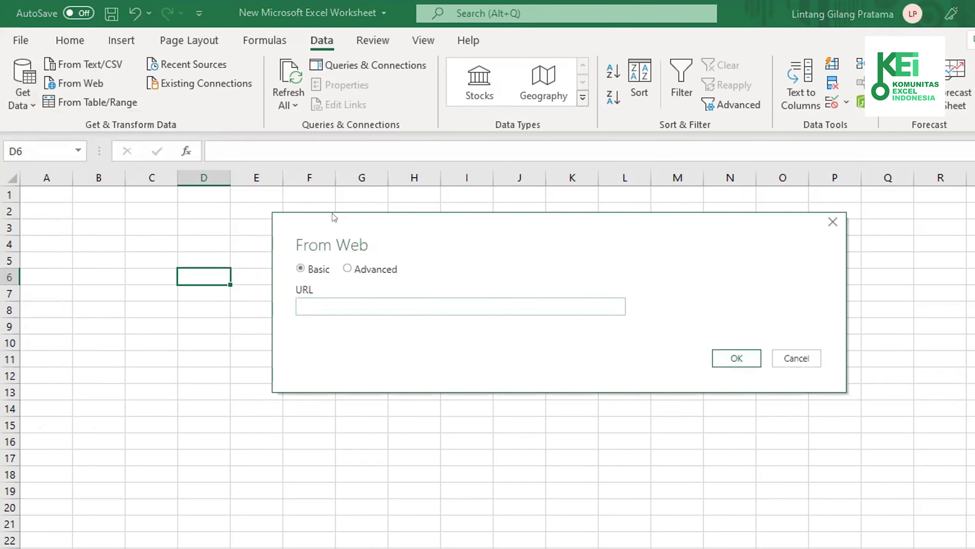
{"action": "left_click_drag", "start_coordinate": [333, 216], "coordinate": [262, 137]}
{"action": "left_click", "coordinate": [253, 228]}
{"action": "key", "text": "ctrl+v"}
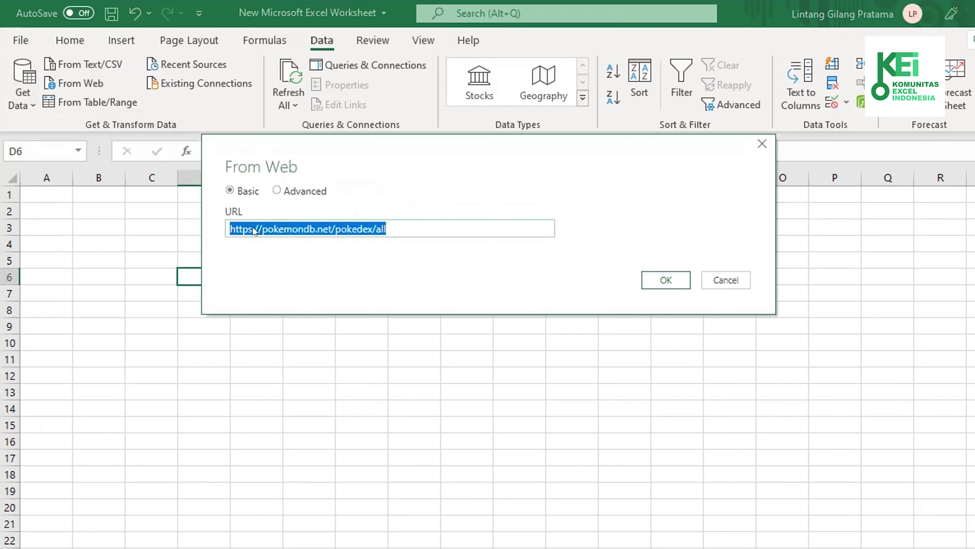
{"action": "left_click", "coordinate": [279, 259]}
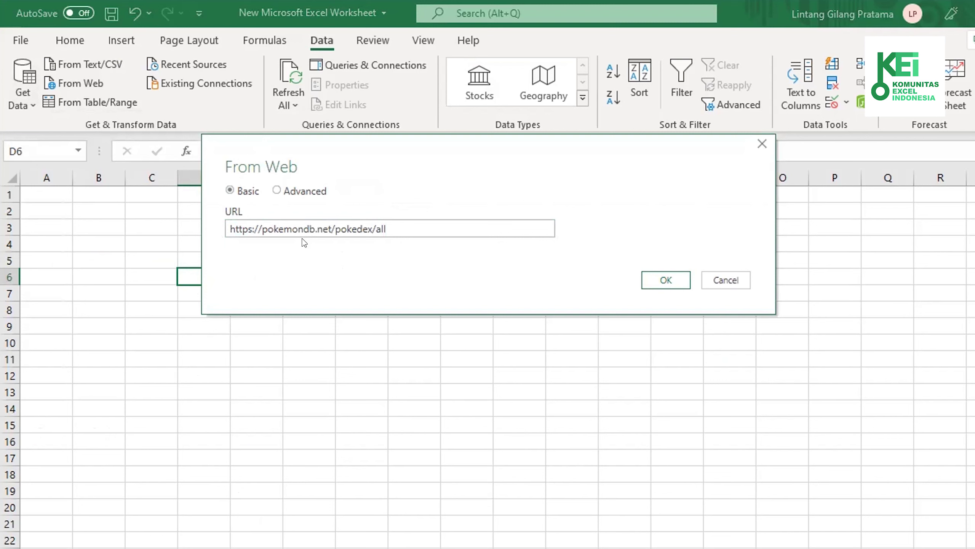
{"action": "left_click", "coordinate": [398, 228]}
{"action": "key", "text": "ctrl+a"}
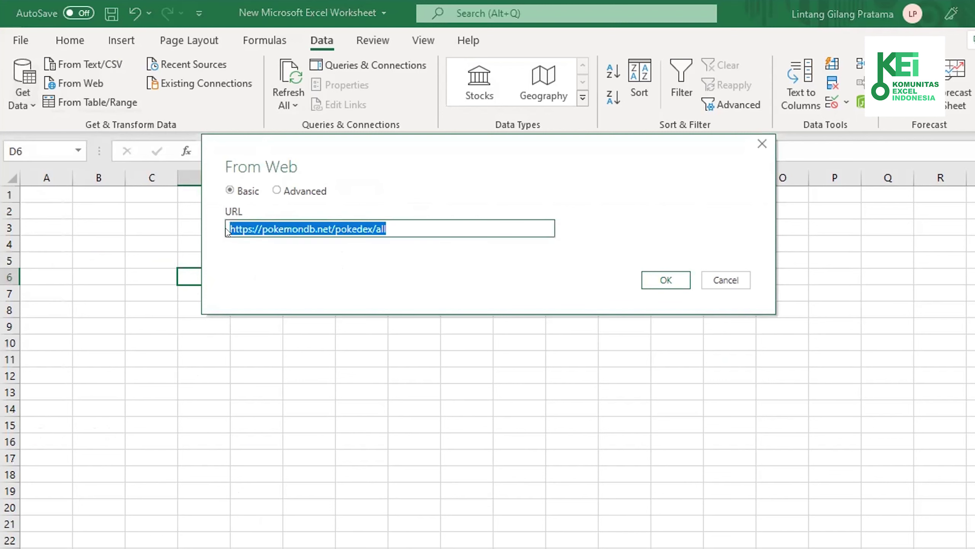
{"action": "left_click", "coordinate": [243, 268]}
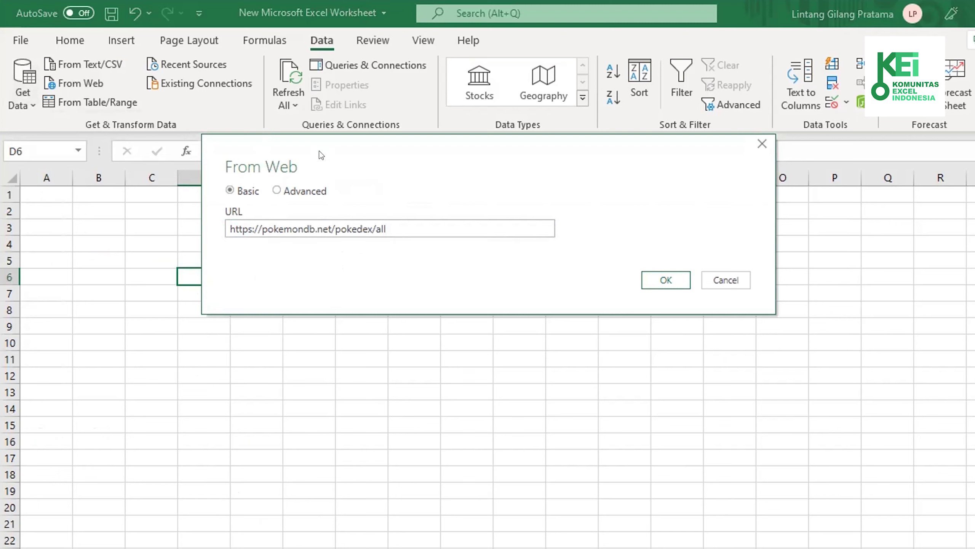
{"action": "left_click_drag", "start_coordinate": [321, 155], "coordinate": [309, 174]}
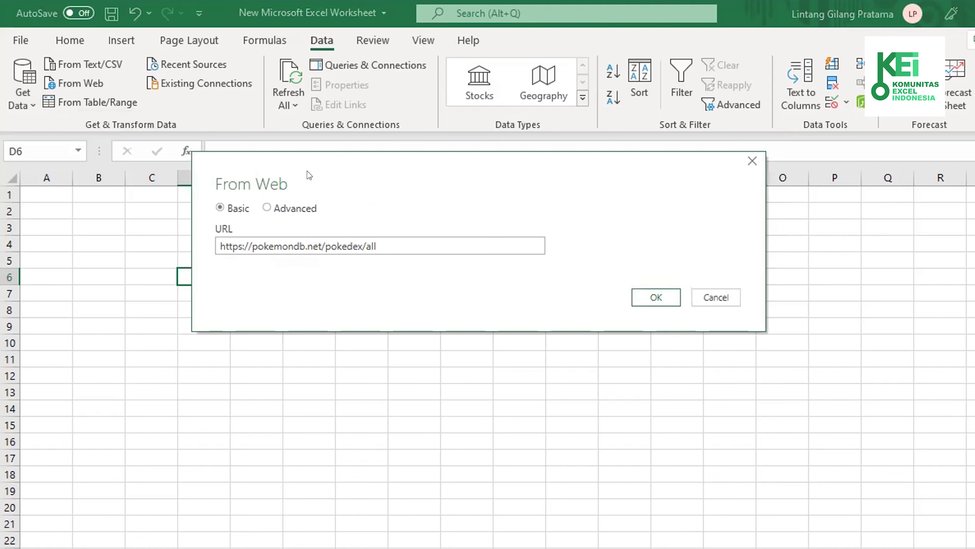
{"action": "left_click_drag", "start_coordinate": [319, 180], "coordinate": [331, 188]}
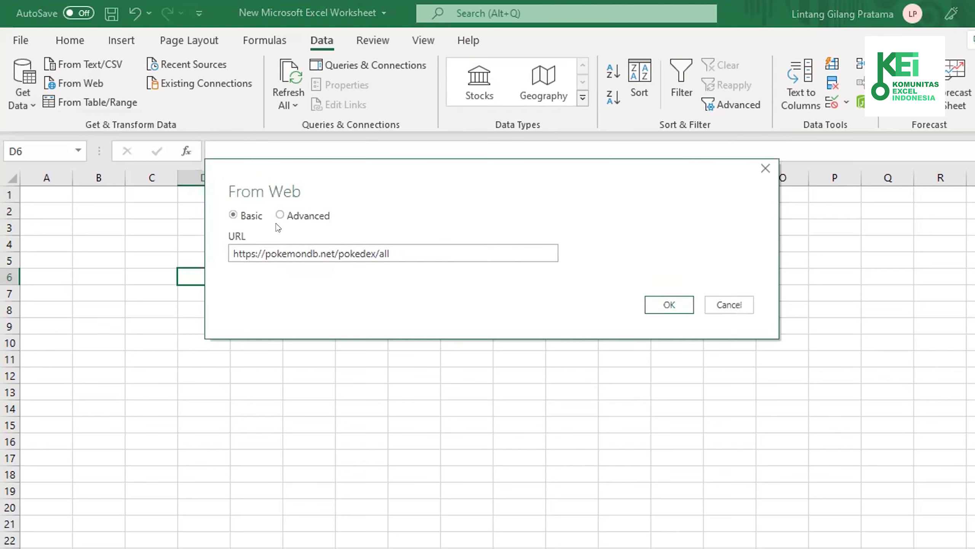
Connect to the Pokédex page and preview Document, then Table 0, in Navigator.
{"action": "left_click", "coordinate": [661, 304]}
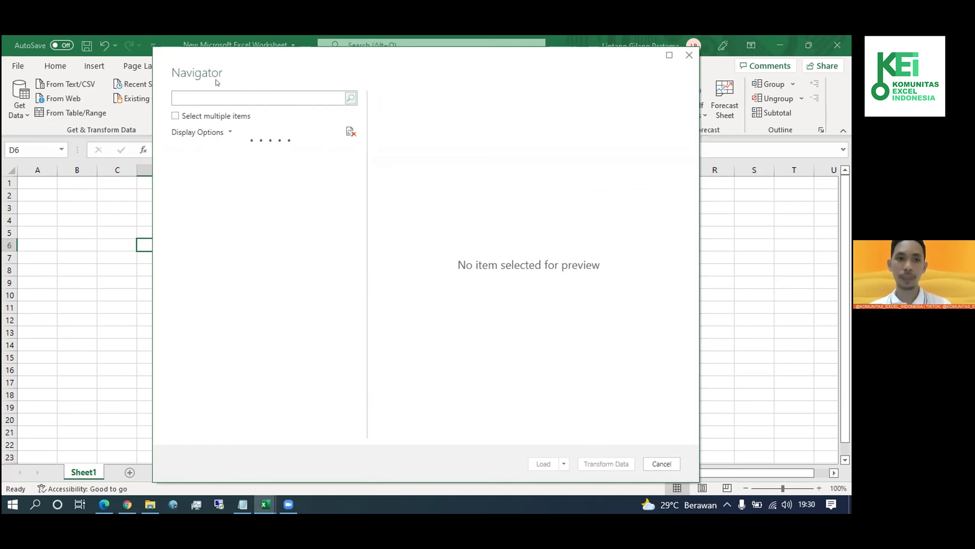
{"action": "double_click", "coordinate": [246, 72]}
{"action": "double_click", "coordinate": [840, 38]}
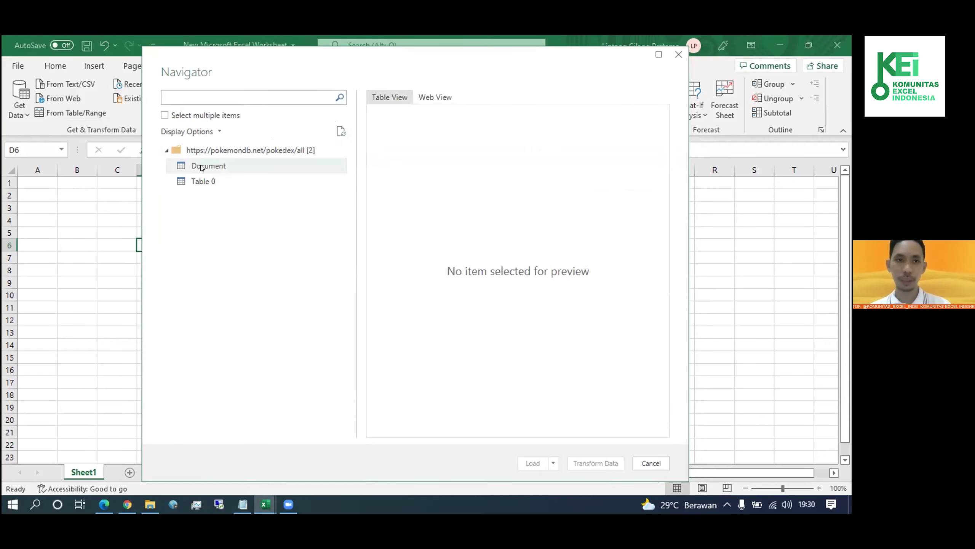
{"action": "left_click", "coordinate": [183, 171]}
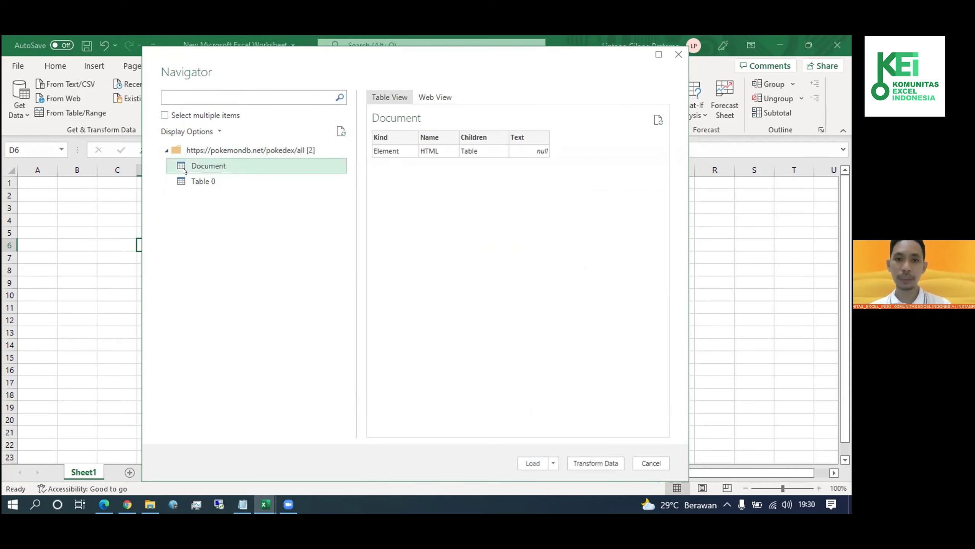
{"action": "left_click", "coordinate": [206, 182]}
Scroll through Table 0's Pokémon stats preview and load it into the workbook.
{"action": "scroll", "coordinate": [531, 191], "scroll_direction": "down", "scroll_amount": 1}
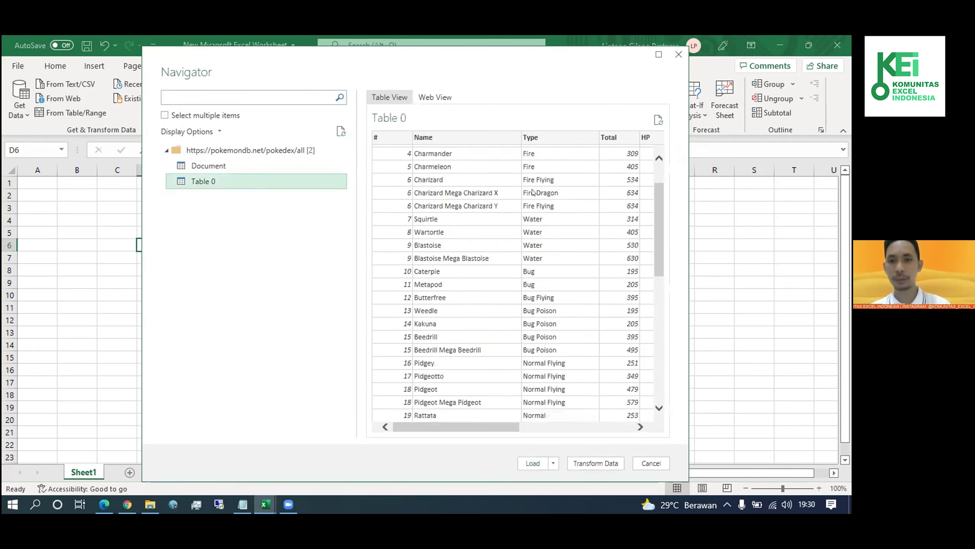
{"action": "scroll", "coordinate": [531, 191], "scroll_direction": "down", "scroll_amount": 5}
{"action": "scroll", "coordinate": [531, 190], "scroll_direction": "down", "scroll_amount": 3}
{"action": "scroll", "coordinate": [531, 191], "scroll_direction": "up", "scroll_amount": 3}
{"action": "scroll", "coordinate": [531, 191], "scroll_direction": "up", "scroll_amount": 4}
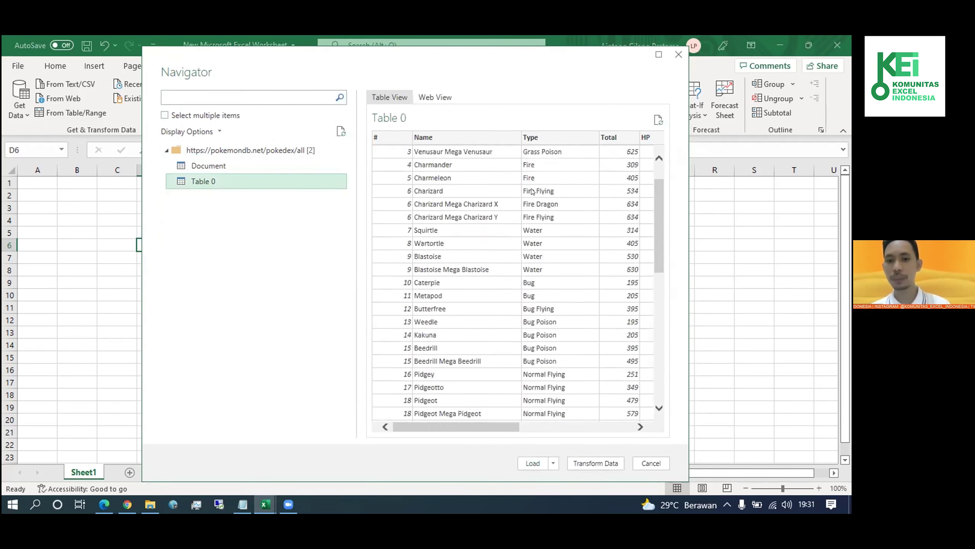
{"action": "scroll", "coordinate": [519, 196], "scroll_direction": "up", "scroll_amount": 2}
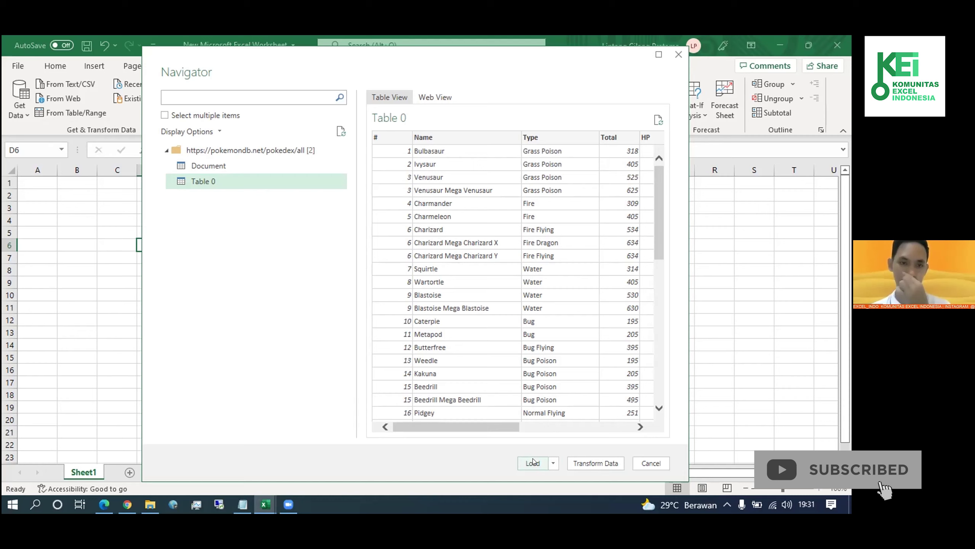
{"action": "left_click", "coordinate": [533, 461]}
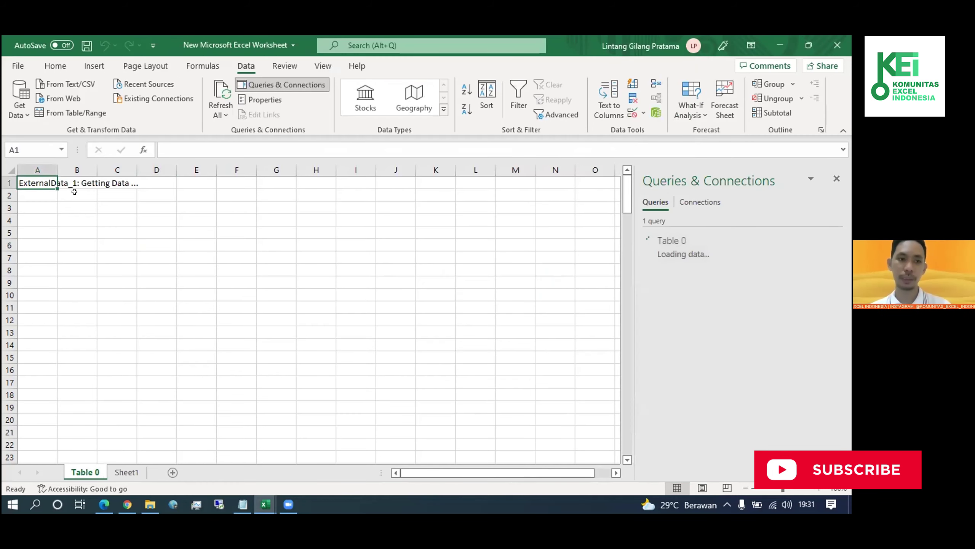
Scroll the 1,075 loaded Pokédex rows, close the queries pane, and go to Sheet1.
{"action": "scroll", "coordinate": [84, 223], "scroll_direction": "down", "scroll_amount": 3}
{"action": "scroll", "coordinate": [85, 230], "scroll_direction": "down", "scroll_amount": 3}
{"action": "scroll", "coordinate": [84, 230], "scroll_direction": "down", "scroll_amount": 6}
{"action": "scroll", "coordinate": [192, 223], "scroll_direction": "down", "scroll_amount": 12}
{"action": "scroll", "coordinate": [307, 215], "scroll_direction": "up", "scroll_amount": 1}
{"action": "scroll", "coordinate": [367, 211], "scroll_direction": "up", "scroll_amount": 11}
{"action": "scroll", "coordinate": [368, 211], "scroll_direction": "up", "scroll_amount": 8}
{"action": "left_click", "coordinate": [837, 179]}
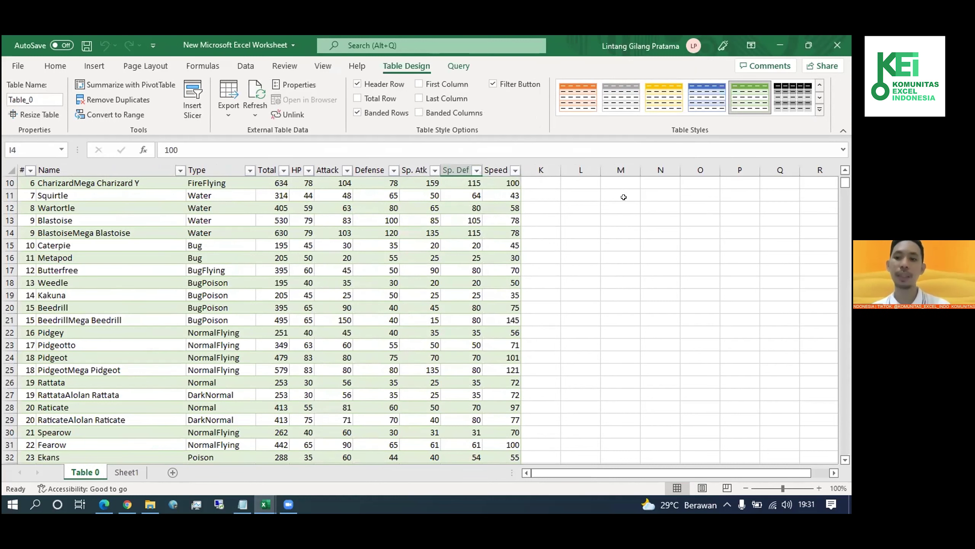
{"action": "left_click", "coordinate": [123, 472]}
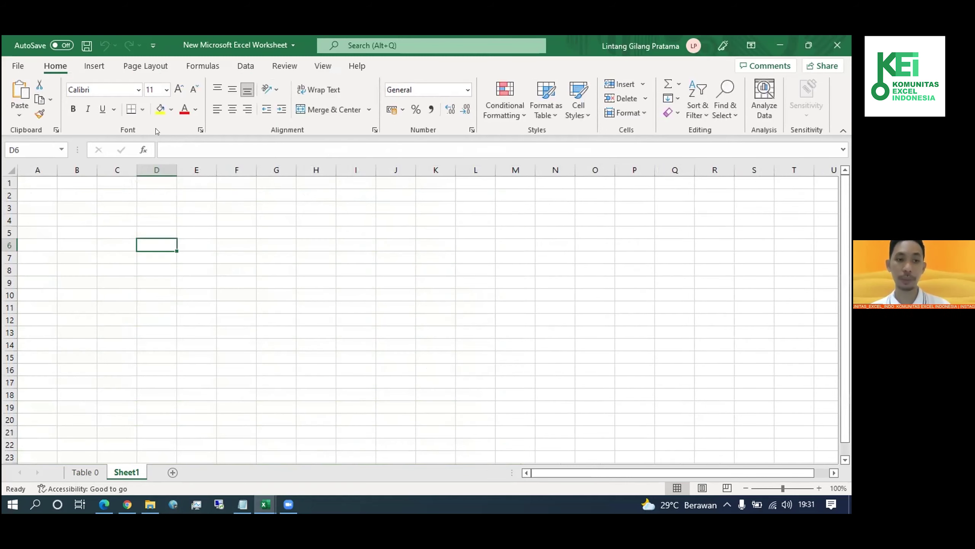
{"action": "left_click", "coordinate": [246, 66]}
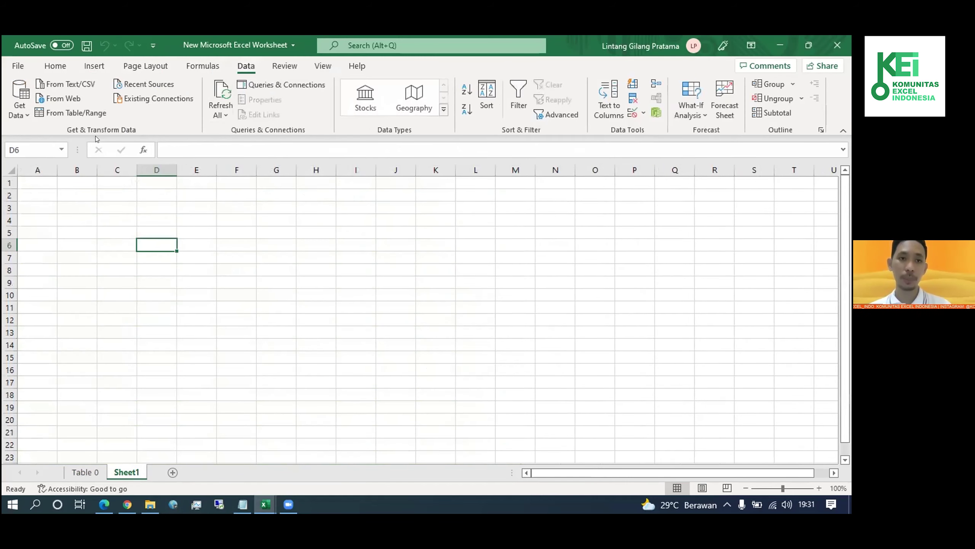
{"action": "left_click", "coordinate": [23, 111]}
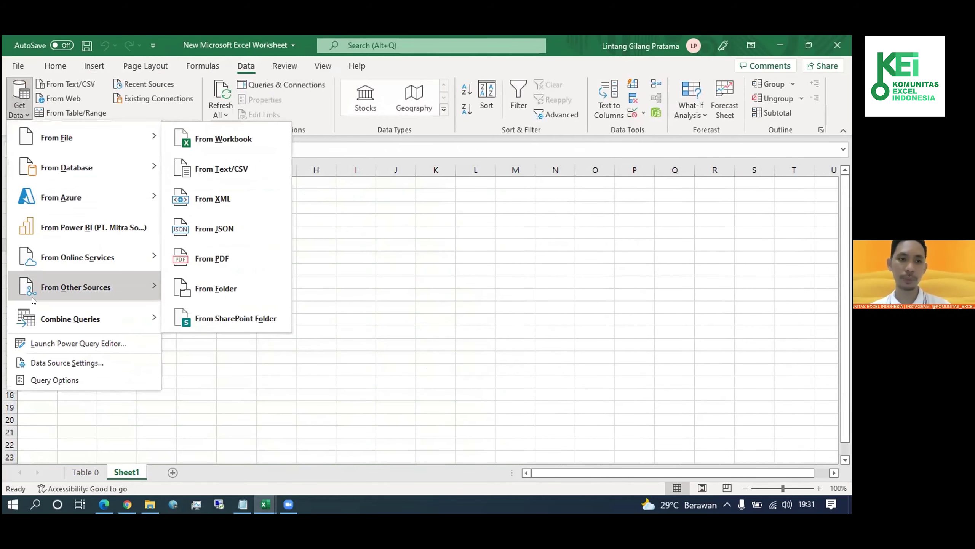
{"action": "mouse_move", "coordinate": [75, 287]}
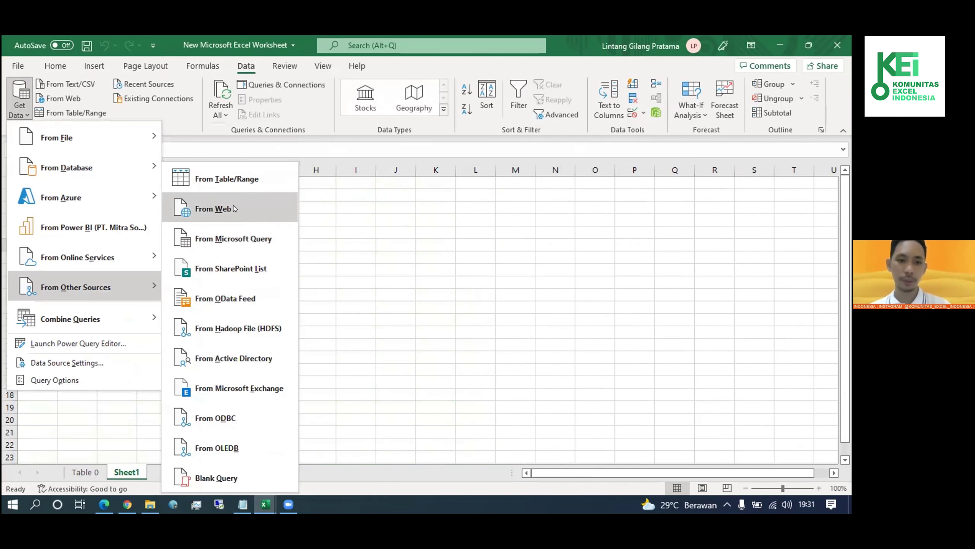
{"action": "left_click", "coordinate": [234, 208]}
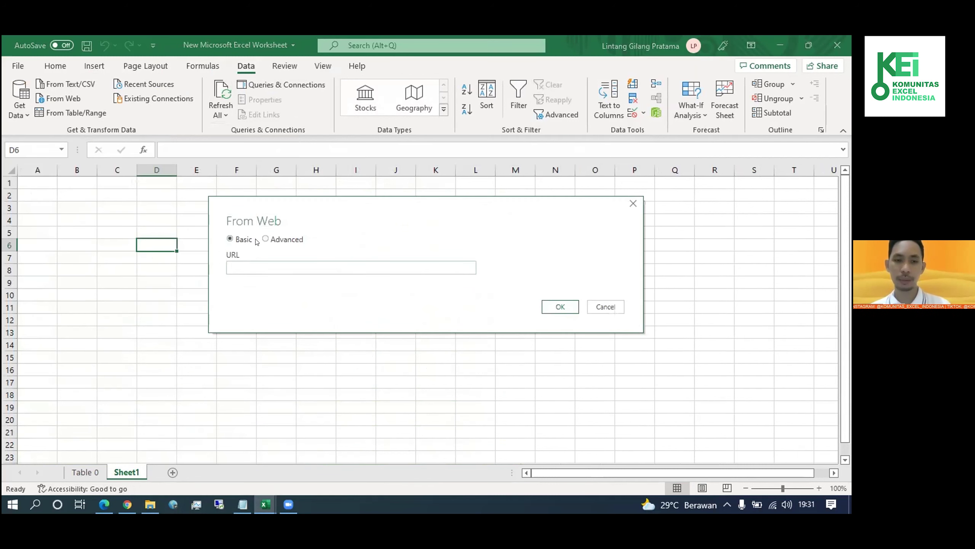
{"action": "left_click", "coordinate": [243, 504]}
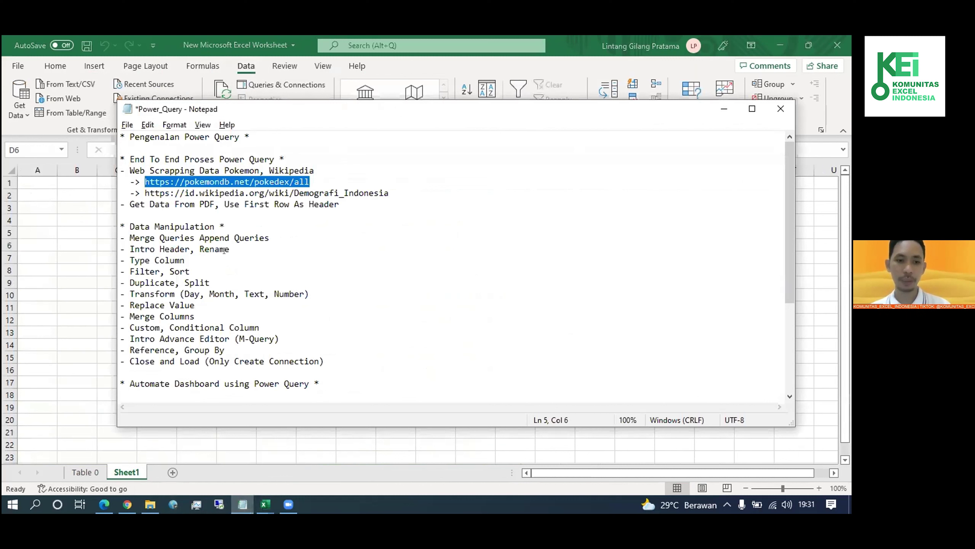
{"action": "left_click", "coordinate": [237, 199]}
{"action": "left_click_drag", "start_coordinate": [140, 190], "coordinate": [383, 184]}
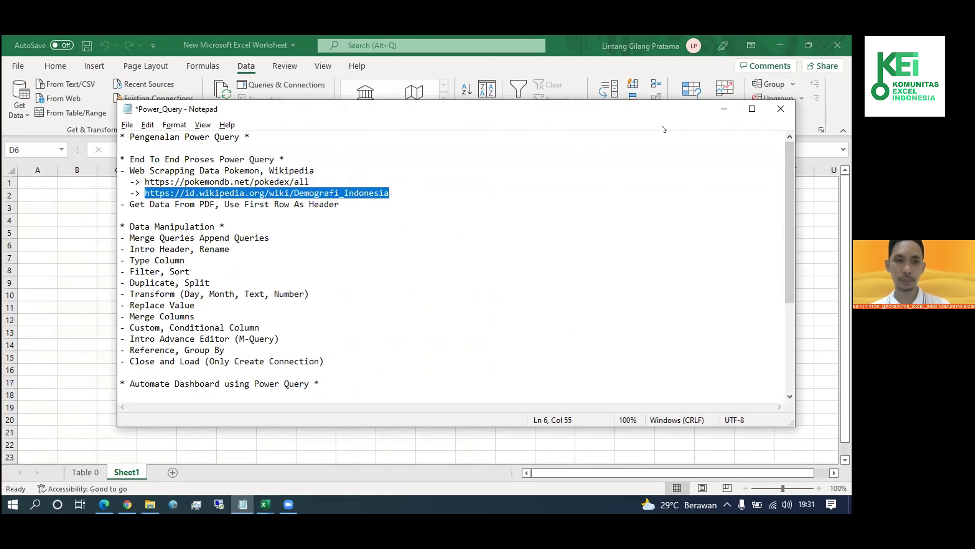
{"action": "left_click", "coordinate": [724, 109]}
{"action": "left_click", "coordinate": [289, 268]}
{"action": "type", "text": "https://id.wikipedia.org/wiki/Demografi_Indonesia"}
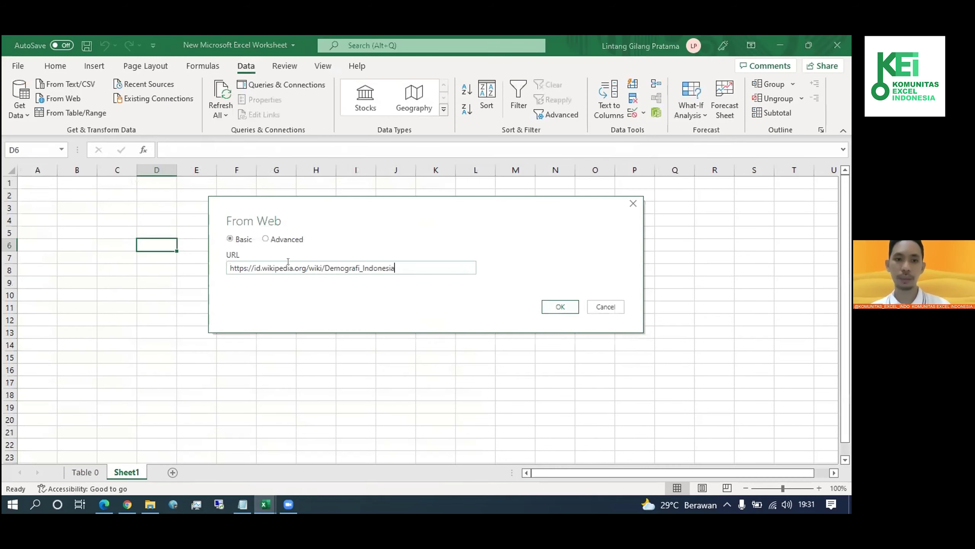
{"action": "left_click", "coordinate": [525, 288]}
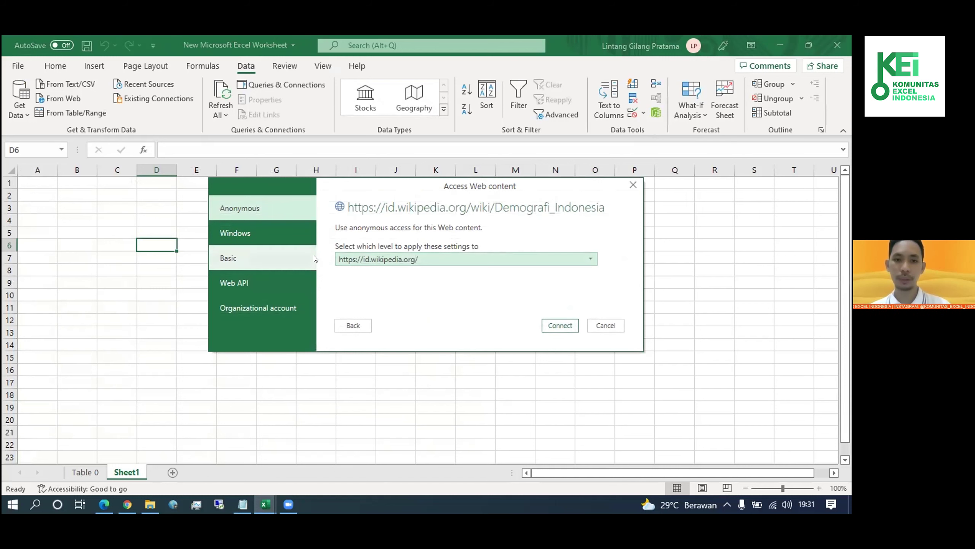
Connect anonymously and preview the Bahasa, Document and population tables in Navigator.
{"action": "left_click", "coordinate": [553, 326]}
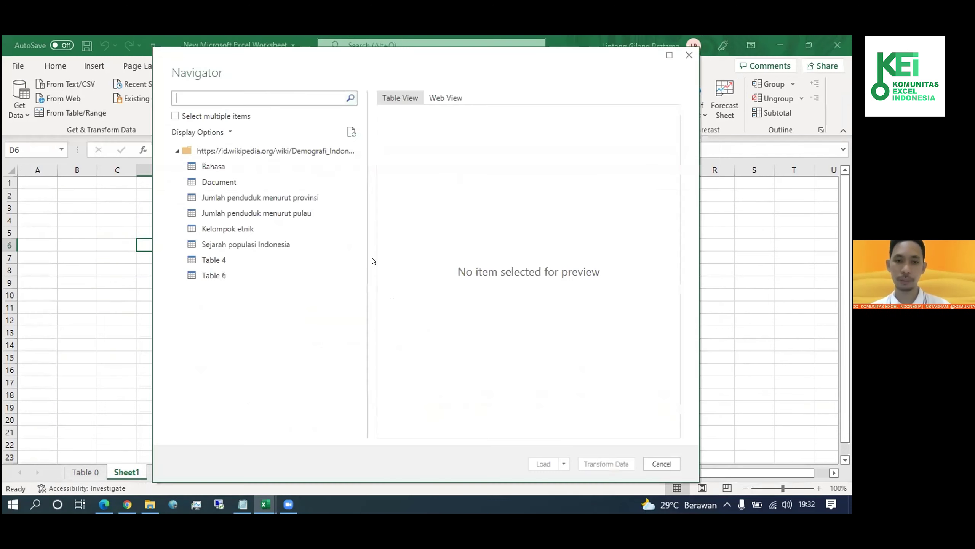
{"action": "left_click", "coordinate": [205, 158]}
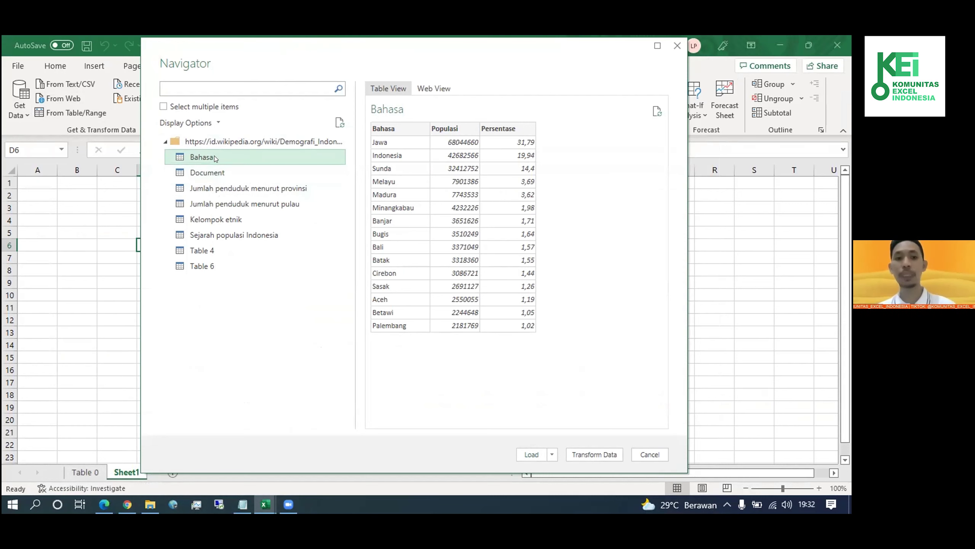
{"action": "left_click", "coordinate": [223, 171]}
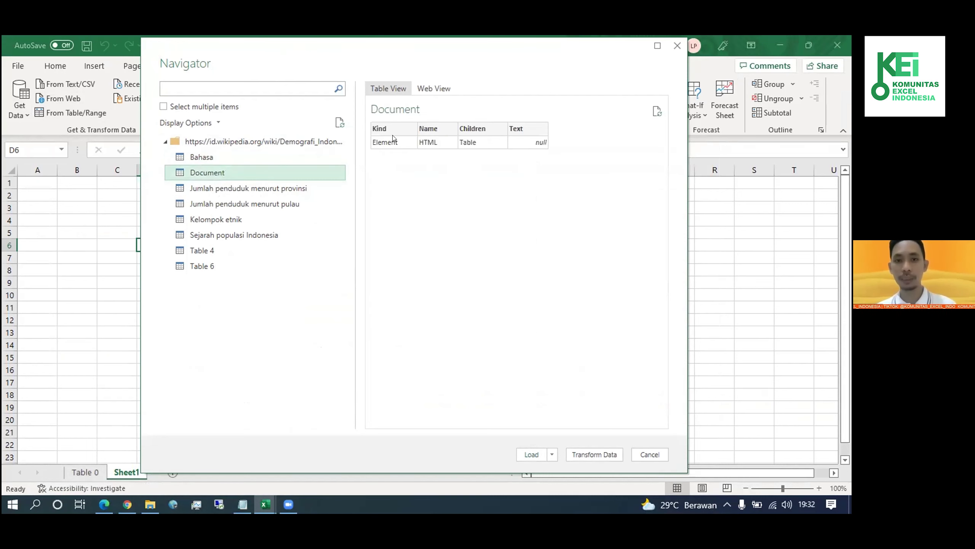
{"action": "left_click", "coordinate": [304, 189]}
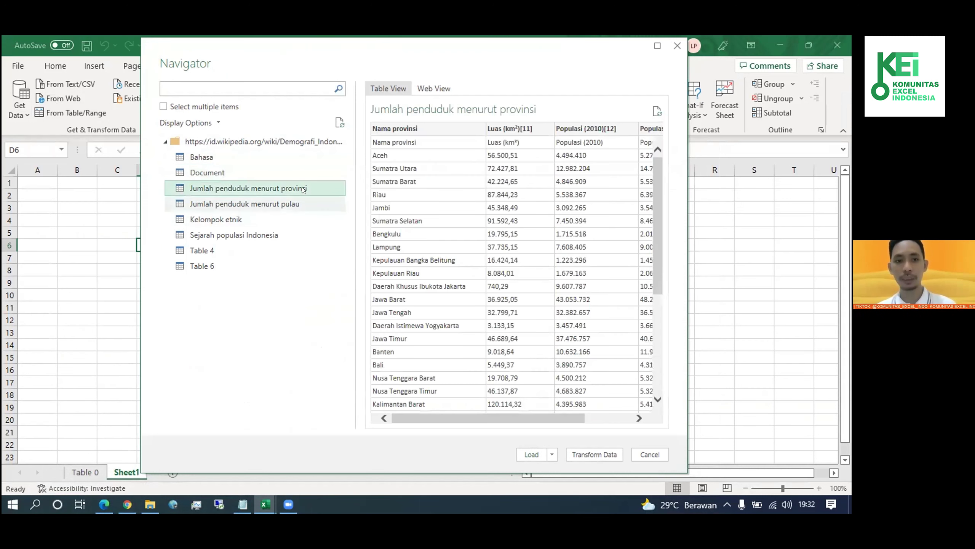
{"action": "key", "text": "Down"}
{"action": "key", "text": "Down"}
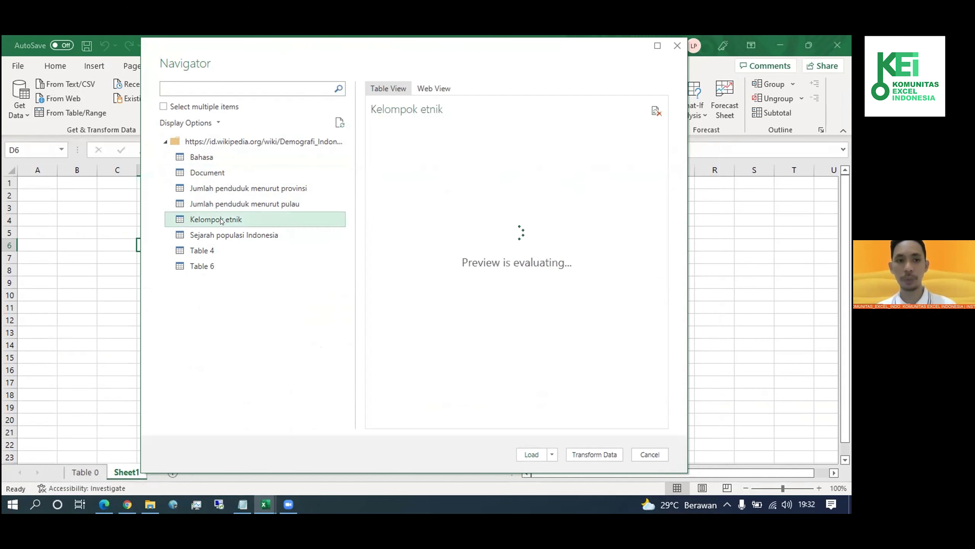
{"action": "key", "text": "Down"}
Select Bahasa and both Jumlah penduduk tables (provinsi, pulau) and send them to Transform Data.
{"action": "left_click", "coordinate": [164, 106]}
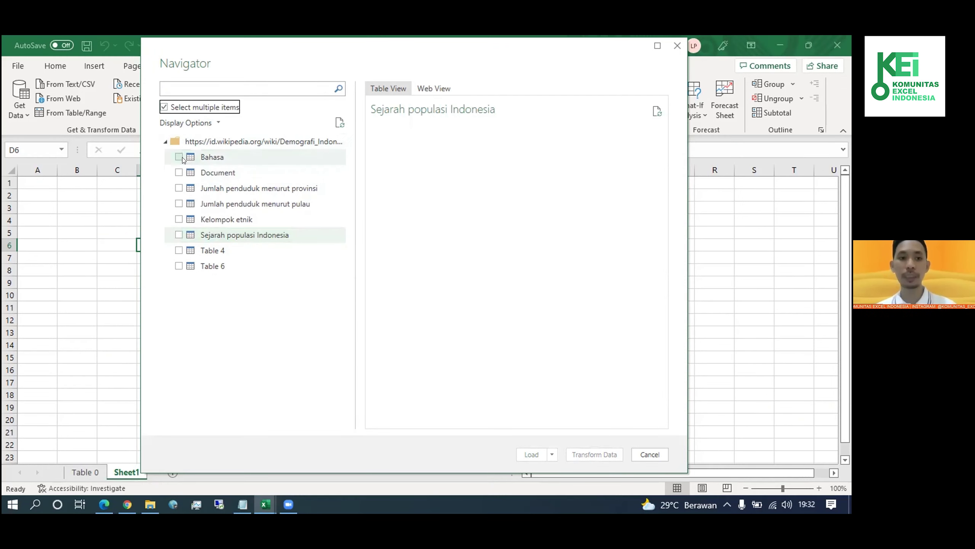
{"action": "left_click", "coordinate": [206, 158]}
{"action": "left_click", "coordinate": [179, 157]}
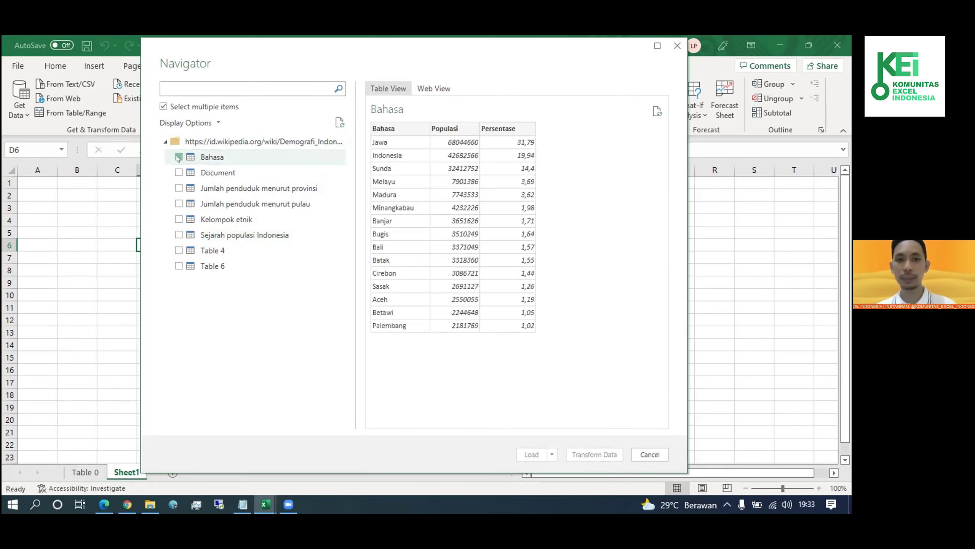
{"action": "left_click", "coordinate": [207, 173]}
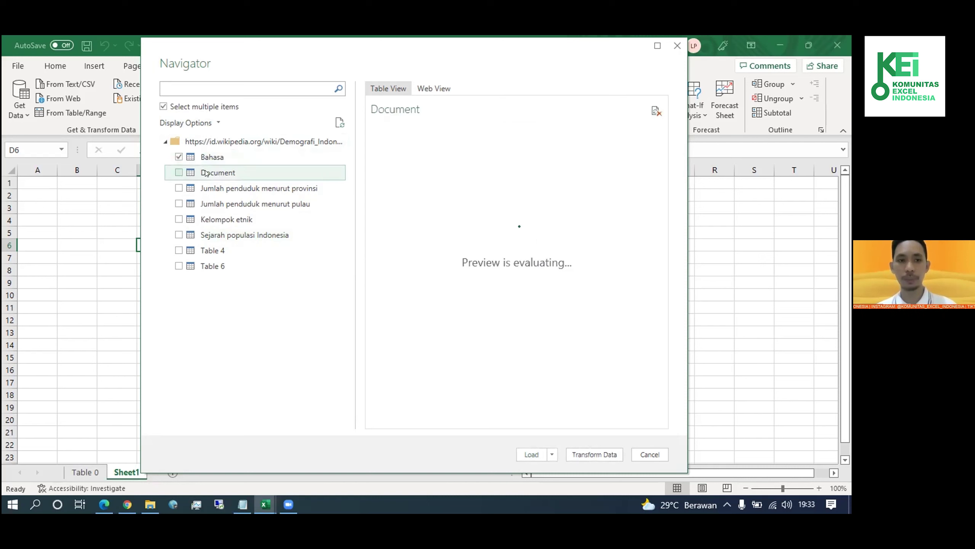
{"action": "left_click", "coordinate": [217, 190]}
{"action": "left_click", "coordinate": [179, 188]}
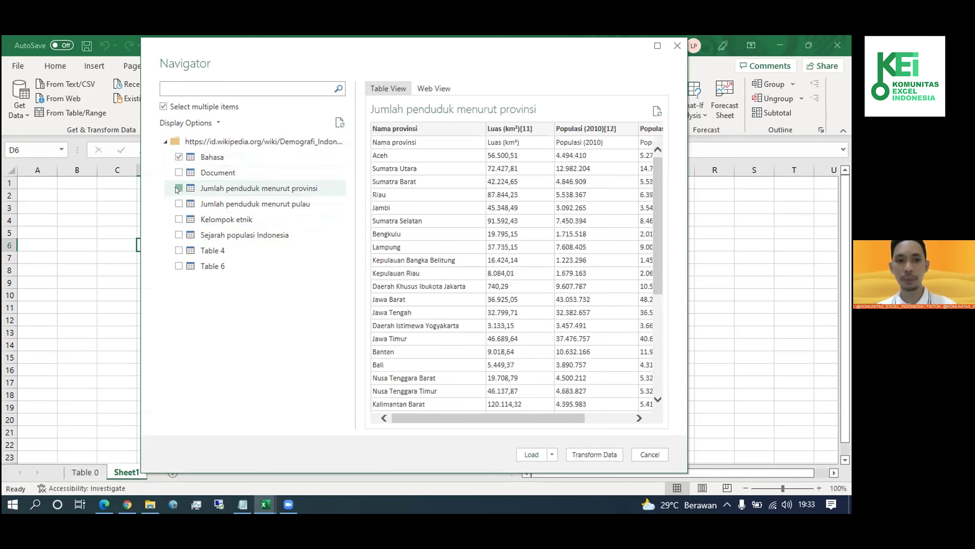
{"action": "left_click", "coordinate": [206, 210]}
{"action": "left_click", "coordinate": [178, 203]}
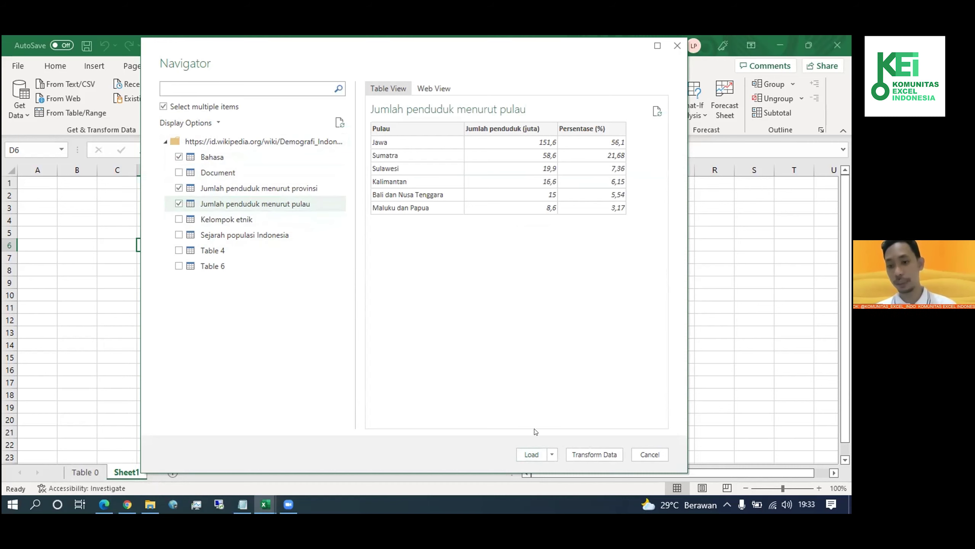
{"action": "left_click", "coordinate": [600, 456]}
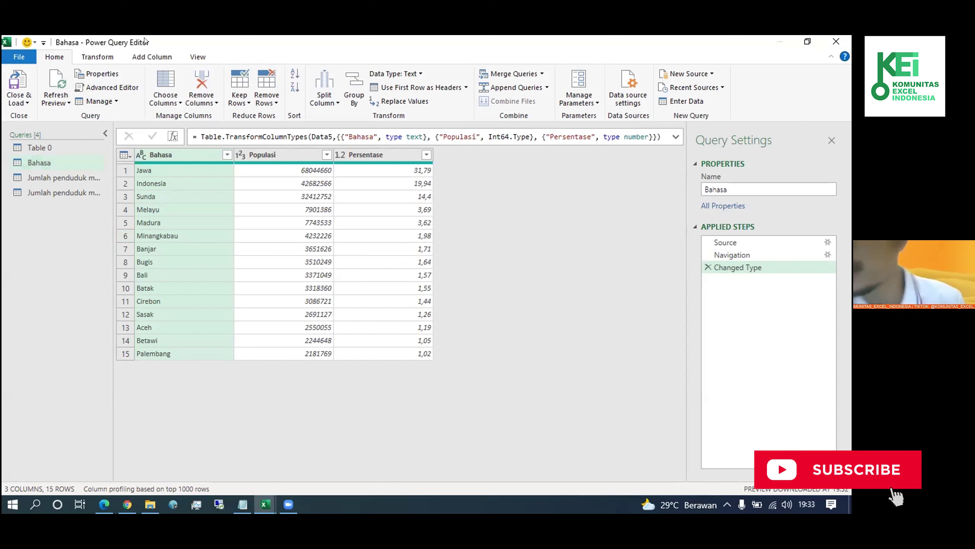
Return to the Power_Query notes and highlight the '* Data Manipulation *' heading.
{"action": "key", "text": "alt+Tab"}
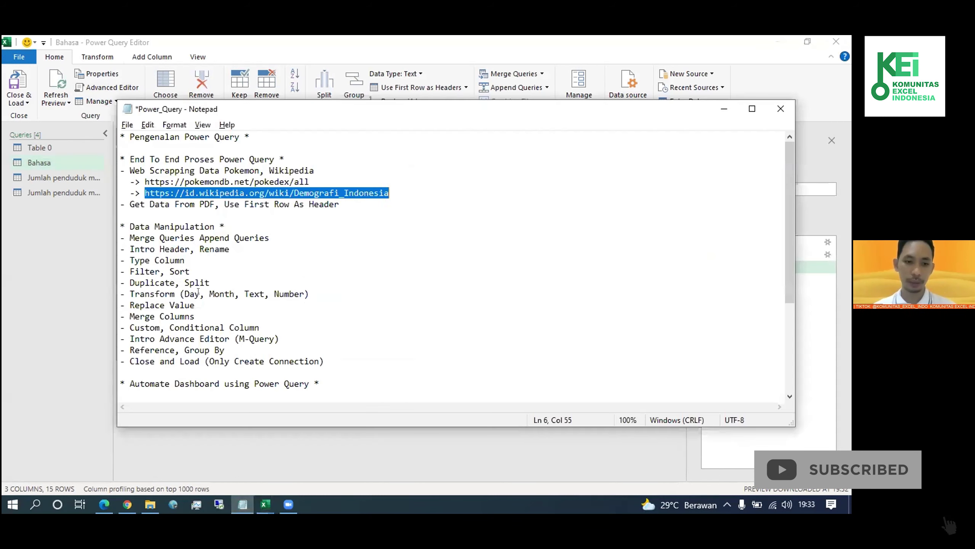
{"action": "left_click_drag", "start_coordinate": [227, 227], "coordinate": [120, 227]}
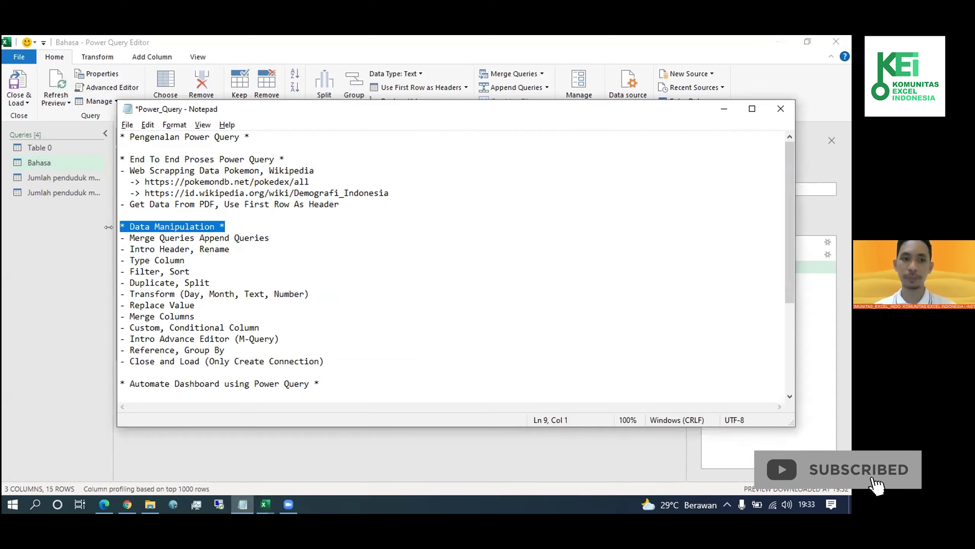